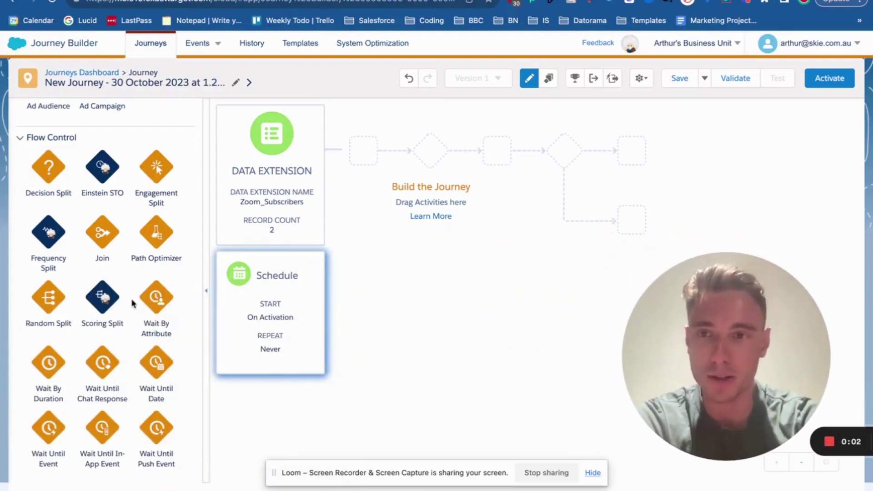
Scroll the activity palette to the Messages section and undo a stray change.
{"action": "scroll", "coordinate": [127, 303], "scroll_direction": "up", "scroll_amount": 6}
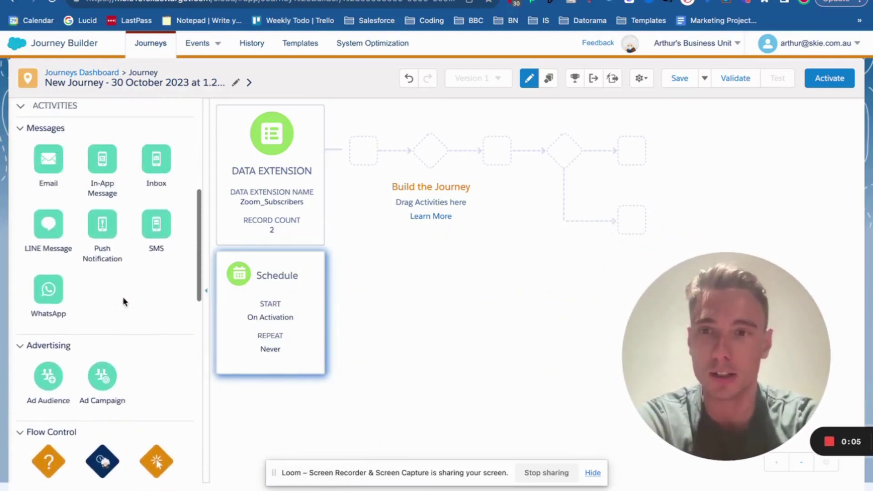
{"action": "scroll", "coordinate": [124, 301], "scroll_direction": "up", "scroll_amount": 3}
{"action": "scroll", "coordinate": [123, 302], "scroll_direction": "down", "scroll_amount": 3}
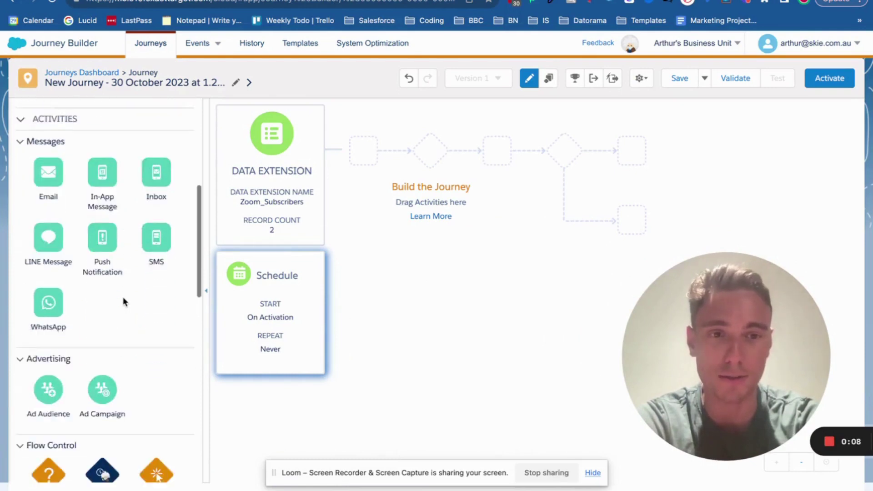
{"action": "scroll", "coordinate": [123, 302], "scroll_direction": "down", "scroll_amount": 5}
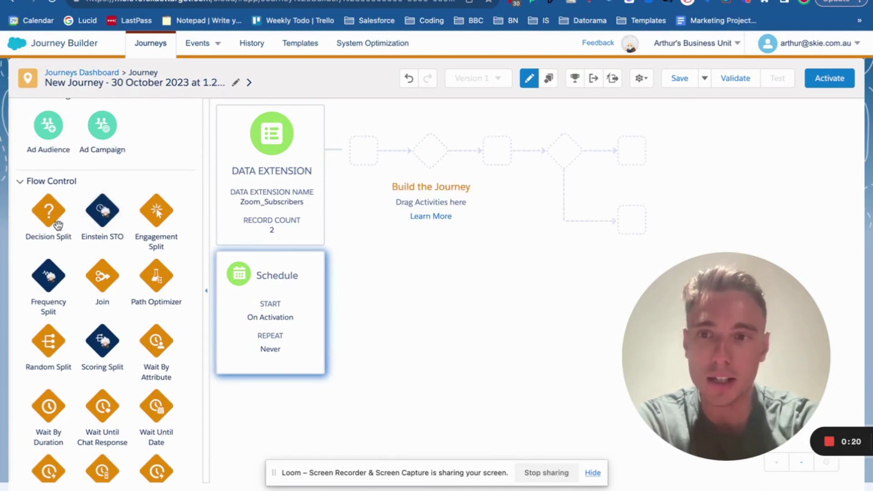
{"action": "scroll", "coordinate": [56, 225], "scroll_direction": "up", "scroll_amount": 4}
{"action": "scroll", "coordinate": [57, 225], "scroll_direction": "up", "scroll_amount": 3}
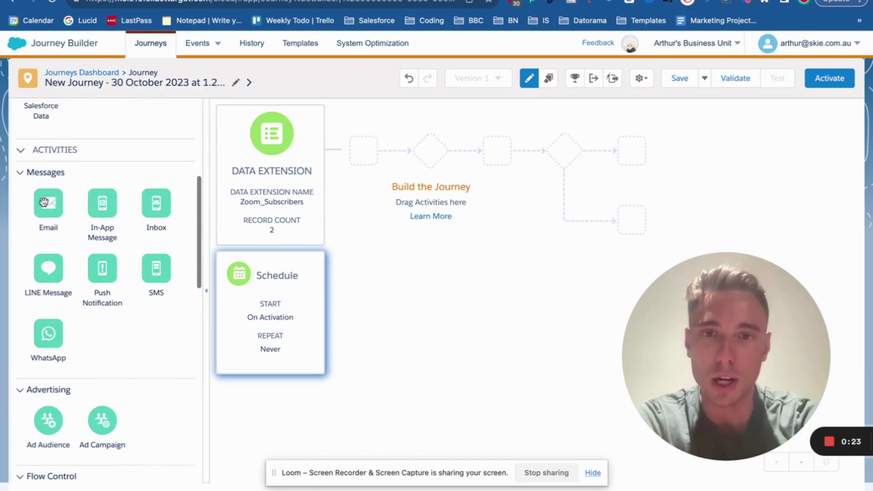
{"action": "key", "text": "ctrl+z"}
Drop an Email activity between the 1 day waits and assign it the Preference Center message.
{"action": "left_click_drag", "start_coordinate": [403, 152], "coordinate": [409, 151]}
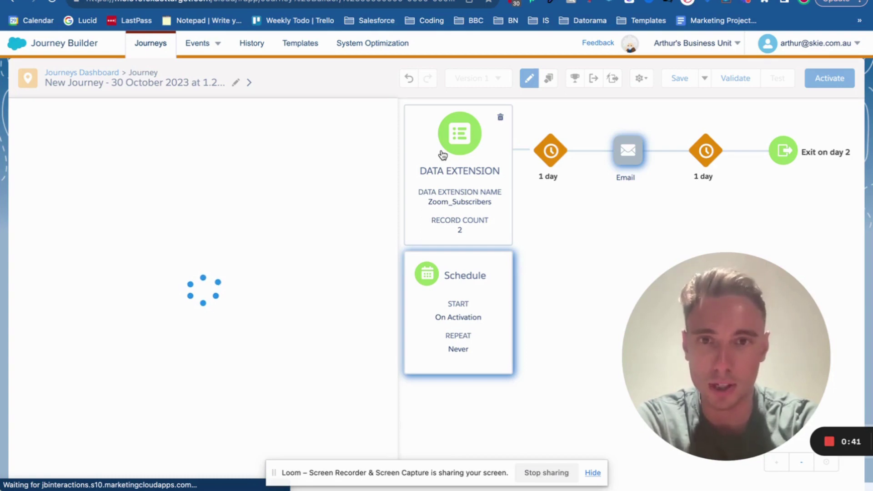
{"action": "left_click_drag", "start_coordinate": [819, 388], "coordinate": [558, 355]}
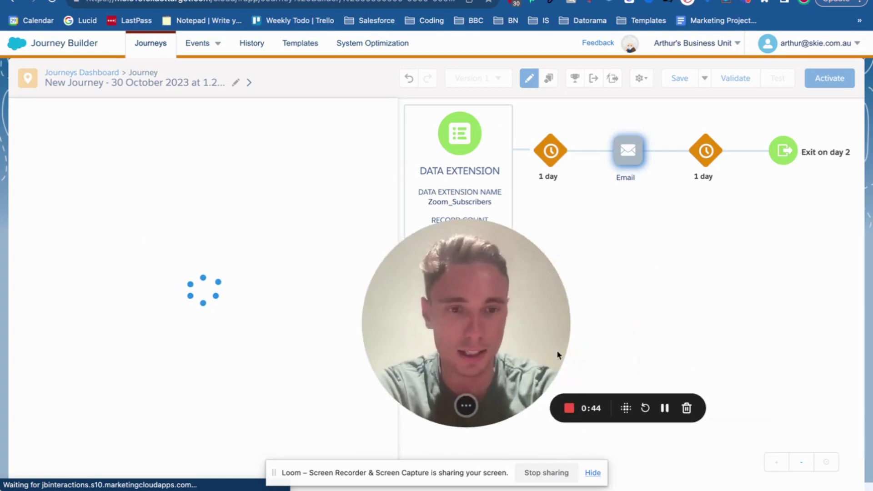
{"action": "left_click", "coordinate": [193, 356]}
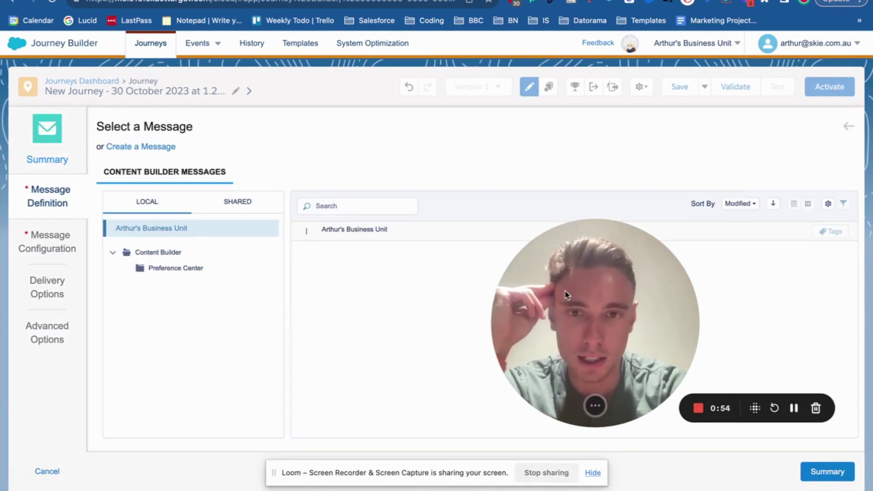
{"action": "left_click_drag", "start_coordinate": [566, 294], "coordinate": [695, 161]}
{"action": "scroll", "coordinate": [417, 363], "scroll_direction": "down", "scroll_amount": 1}
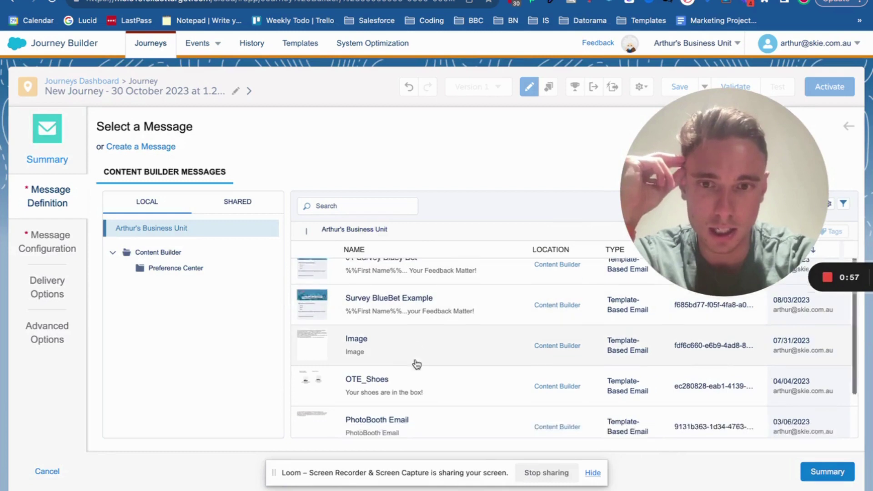
{"action": "scroll", "coordinate": [417, 364], "scroll_direction": "down", "scroll_amount": 2}
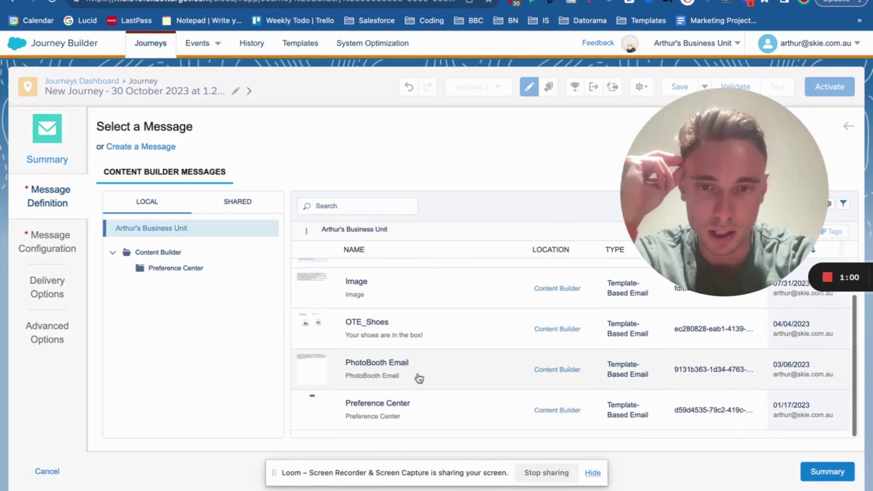
{"action": "left_click", "coordinate": [399, 404]}
{"action": "left_click", "coordinate": [828, 471]}
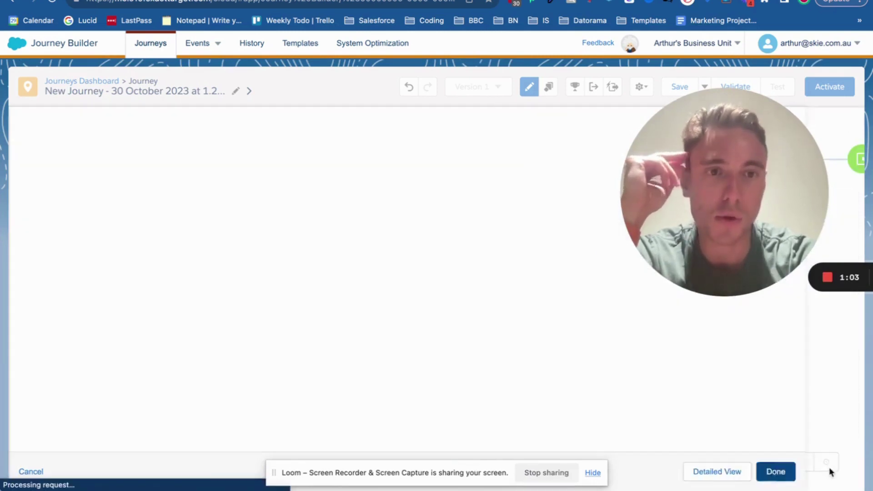
{"action": "left_click", "coordinate": [592, 473]}
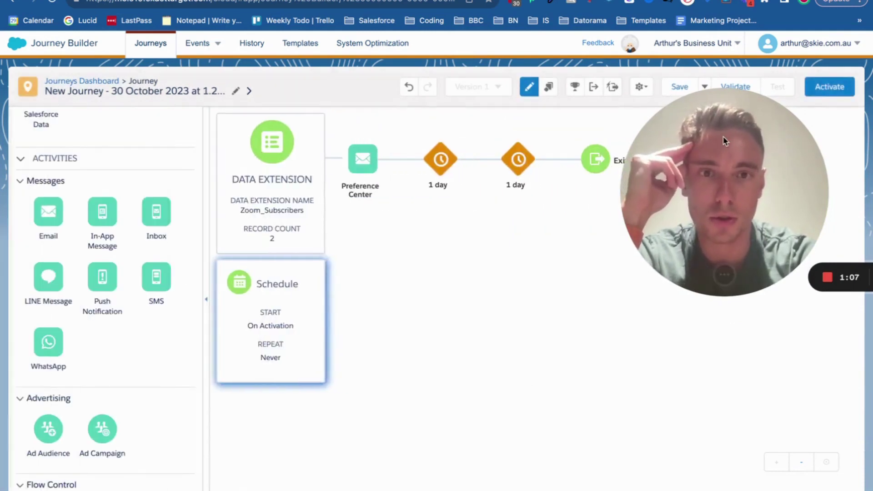
Delete one of the two 1 day Wait activities.
{"action": "left_click_drag", "start_coordinate": [729, 133], "coordinate": [716, 263]}
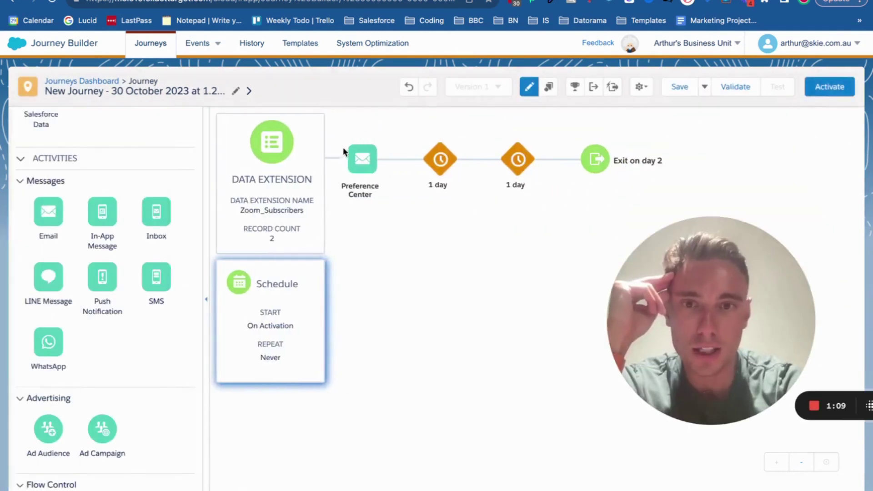
{"action": "left_click", "coordinate": [454, 141]}
{"action": "left_click", "coordinate": [555, 176]}
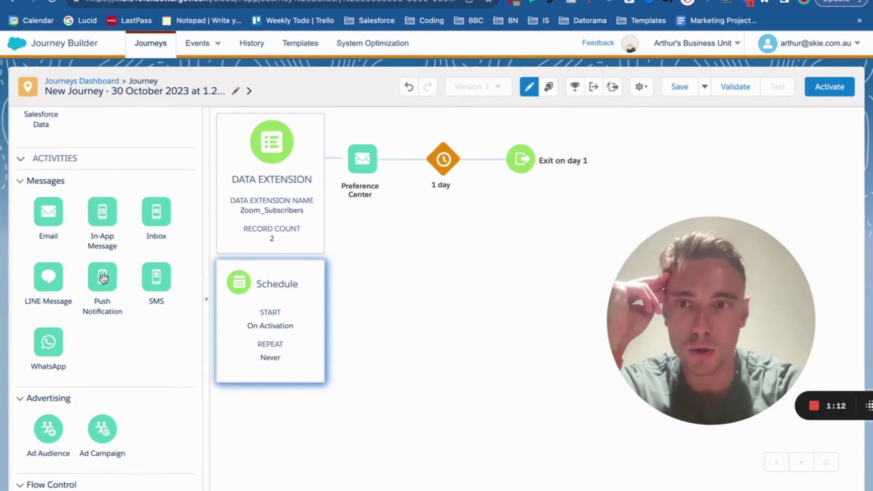
{"action": "scroll", "coordinate": [103, 279], "scroll_direction": "up", "scroll_amount": 4}
{"action": "scroll", "coordinate": [103, 279], "scroll_direction": "down", "scroll_amount": 10}
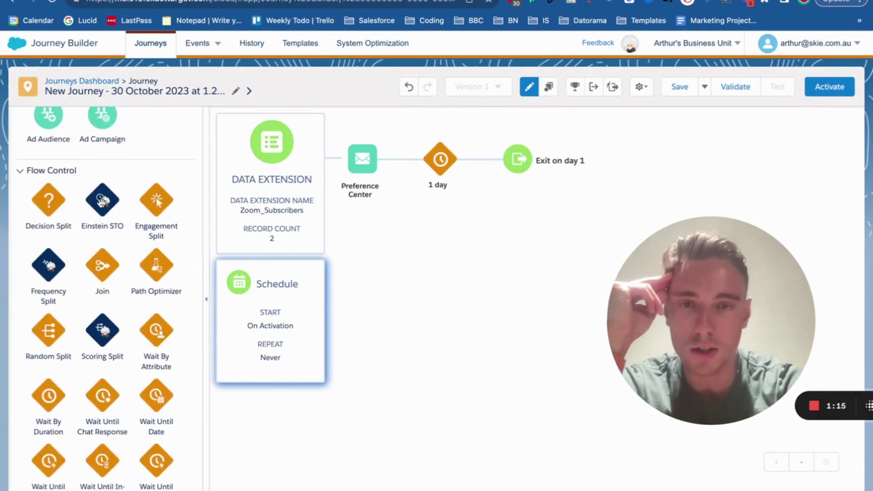
Add Einstein STO before the Preference Center email with a 24 hour time frame.
{"action": "left_click_drag", "start_coordinate": [102, 200], "coordinate": [335, 167]}
{"action": "left_click", "coordinate": [356, 163]}
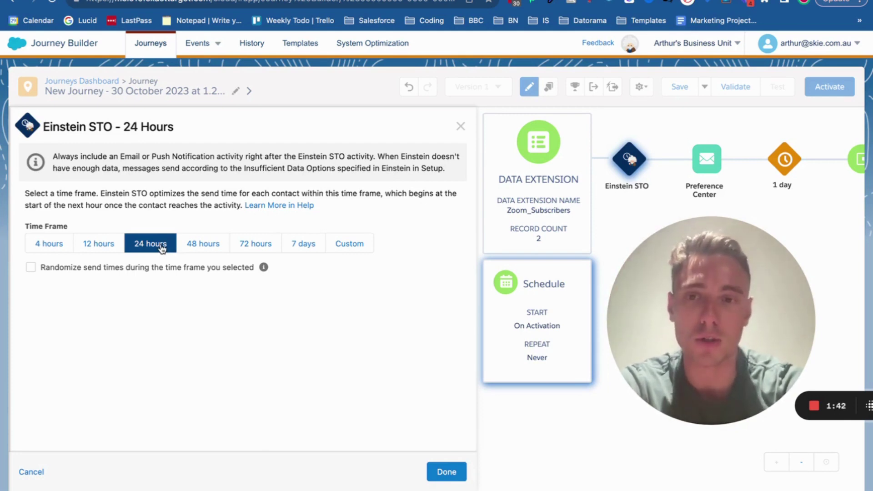
{"action": "left_click", "coordinate": [201, 243]}
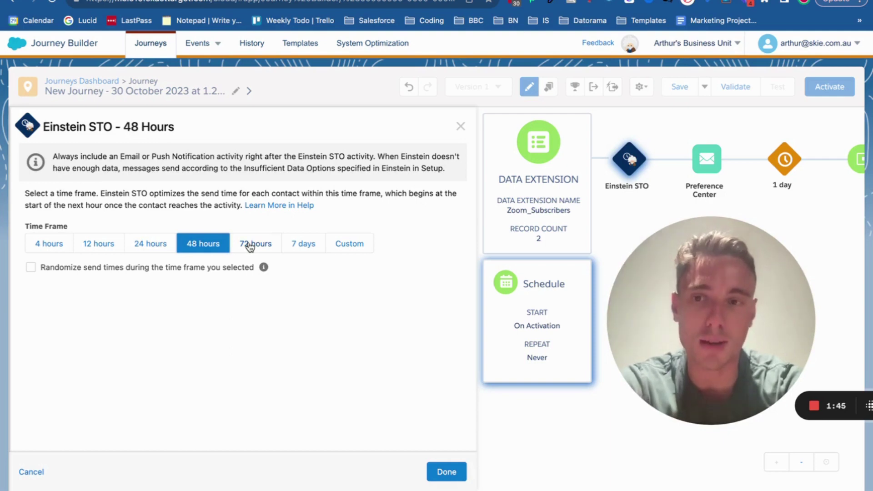
{"action": "left_click", "coordinate": [54, 245]}
{"action": "left_click", "coordinate": [349, 246]}
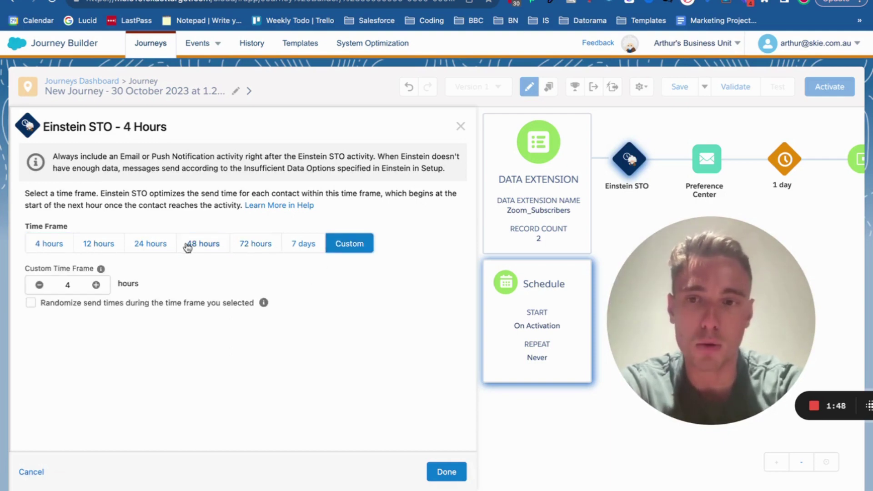
{"action": "left_click", "coordinate": [150, 244]}
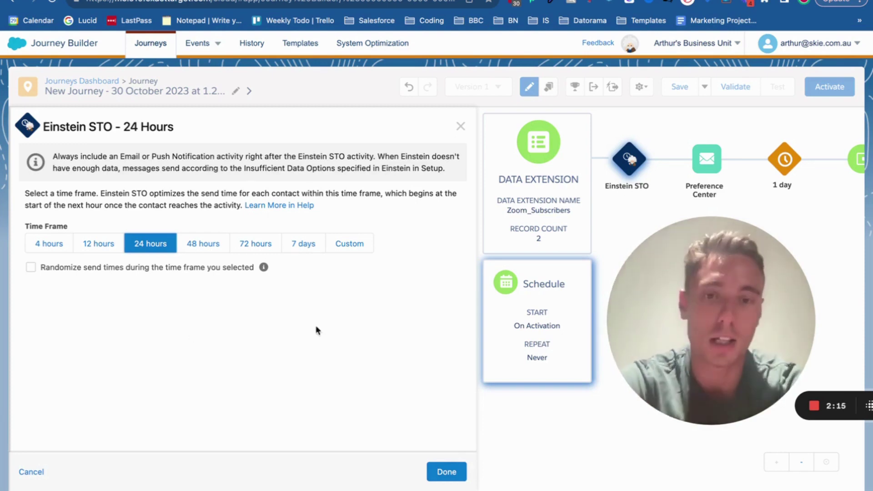
{"action": "left_click", "coordinate": [442, 474]}
Place a Frequency Split - Email after Einstein STO and add a Saturated path.
{"action": "scroll", "coordinate": [111, 337], "scroll_direction": "up", "scroll_amount": 1}
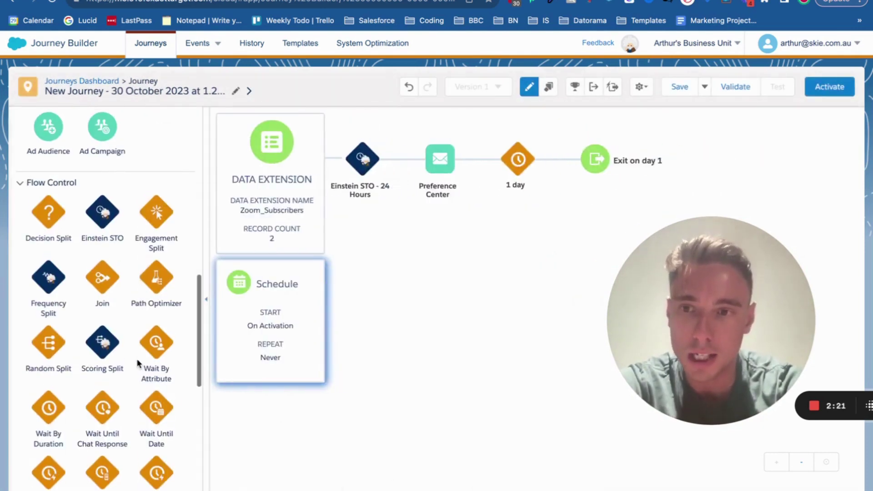
{"action": "left_click_drag", "start_coordinate": [50, 278], "coordinate": [406, 163]}
{"action": "left_click", "coordinate": [441, 159]}
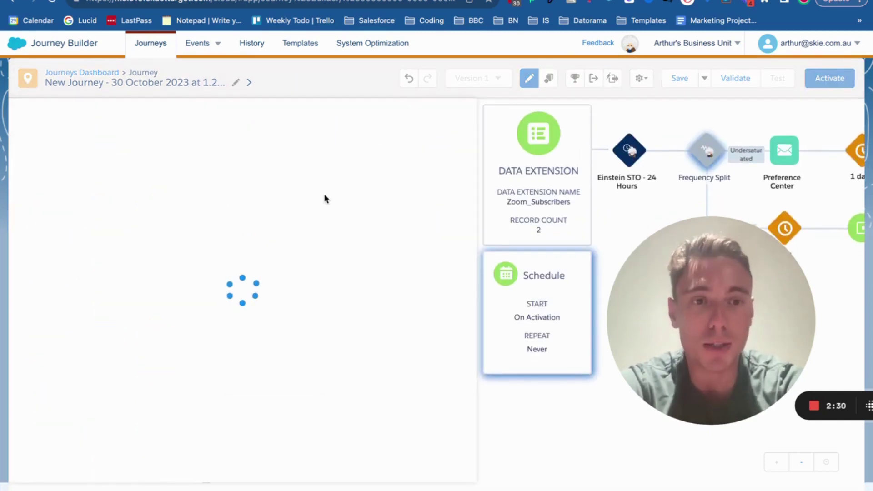
{"action": "left_click_drag", "start_coordinate": [664, 278], "coordinate": [643, 301]}
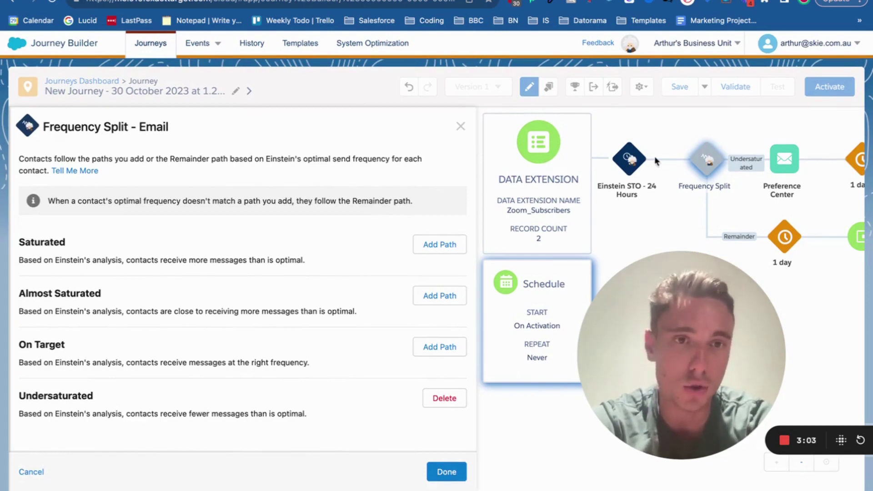
{"action": "mouse_move", "coordinate": [708, 162]}
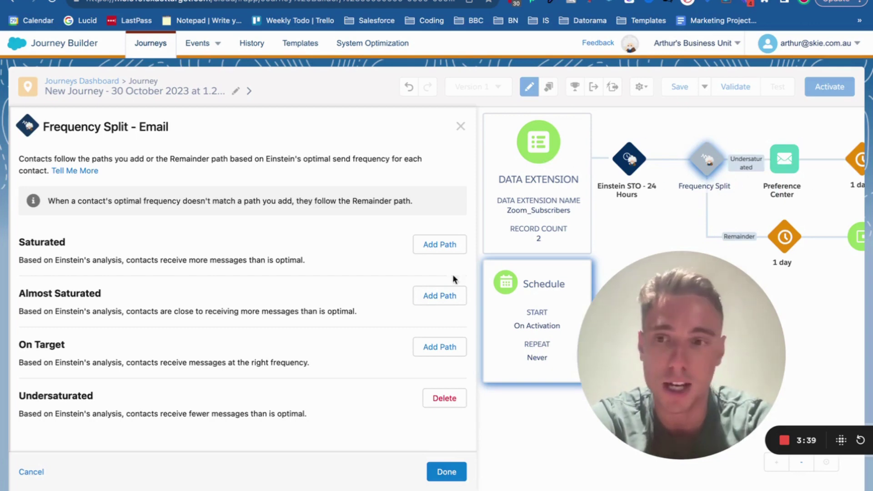
{"action": "left_click", "coordinate": [433, 247]}
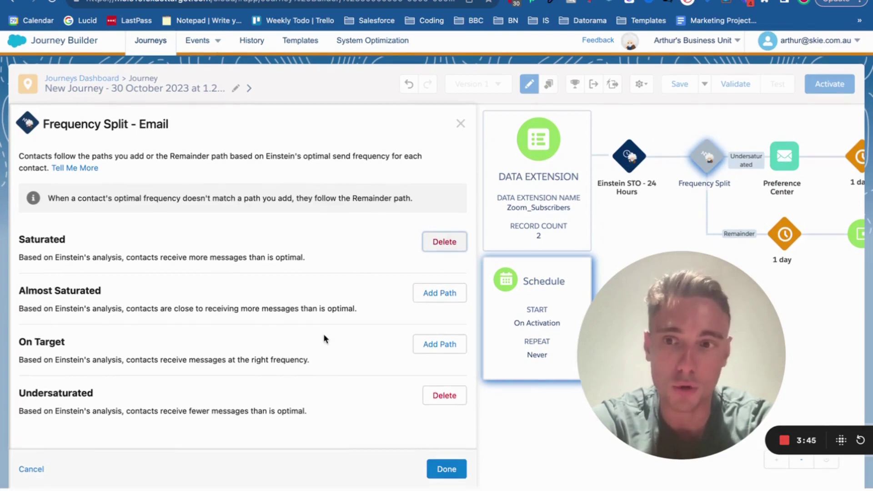
{"action": "left_click", "coordinate": [444, 470]}
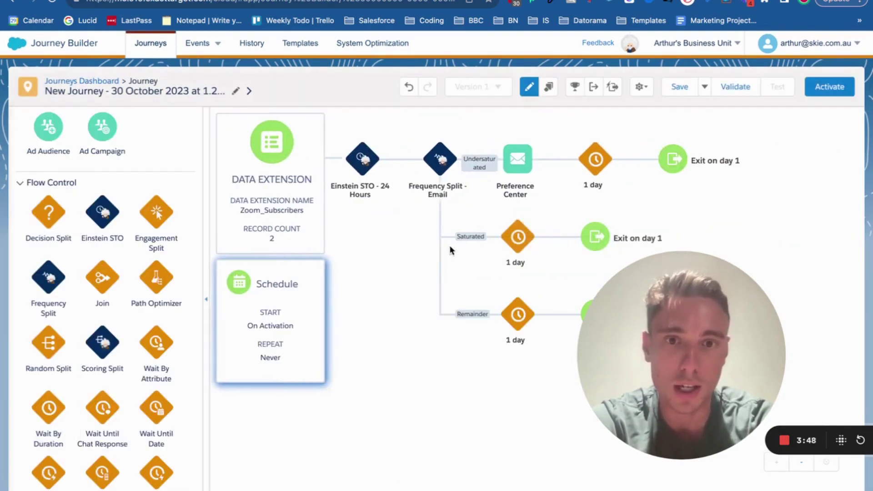
Add an OTE_Shoes email to the Saturated path and move Einstein STO onto the Undersaturated path.
{"action": "scroll", "coordinate": [98, 273], "scroll_direction": "up", "scroll_amount": 7}
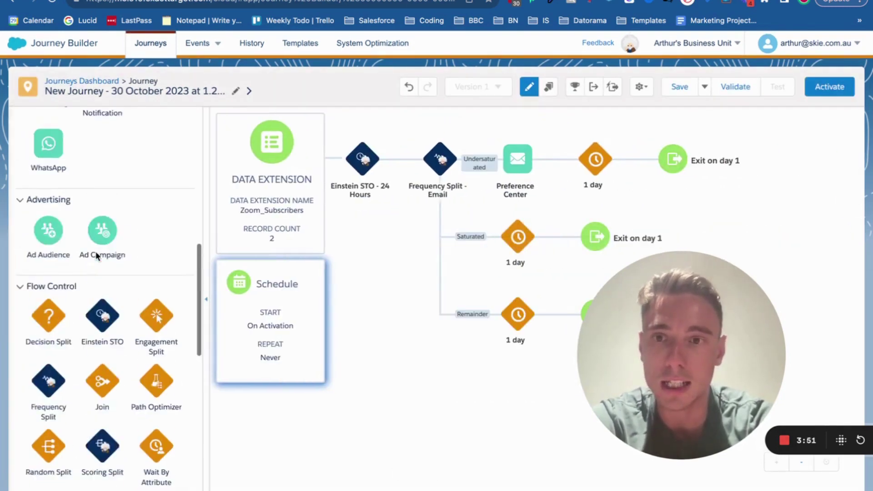
{"action": "left_click_drag", "start_coordinate": [48, 218], "coordinate": [517, 237]}
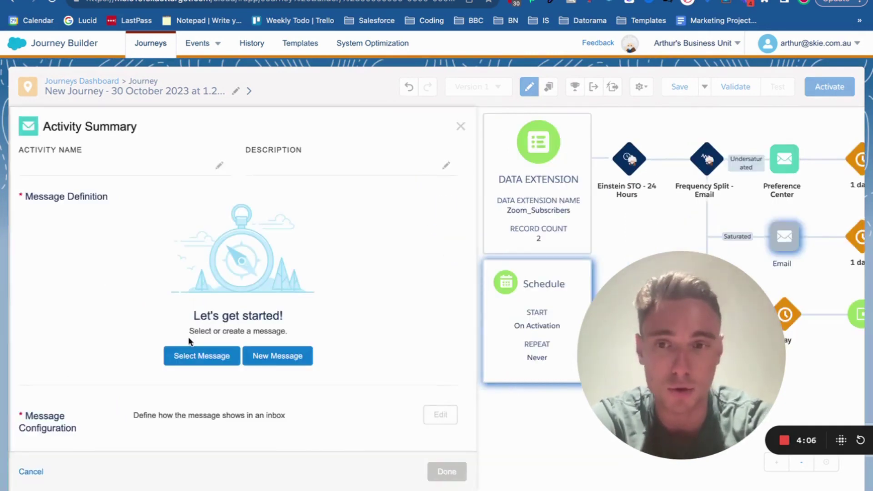
{"action": "left_click", "coordinate": [191, 355]}
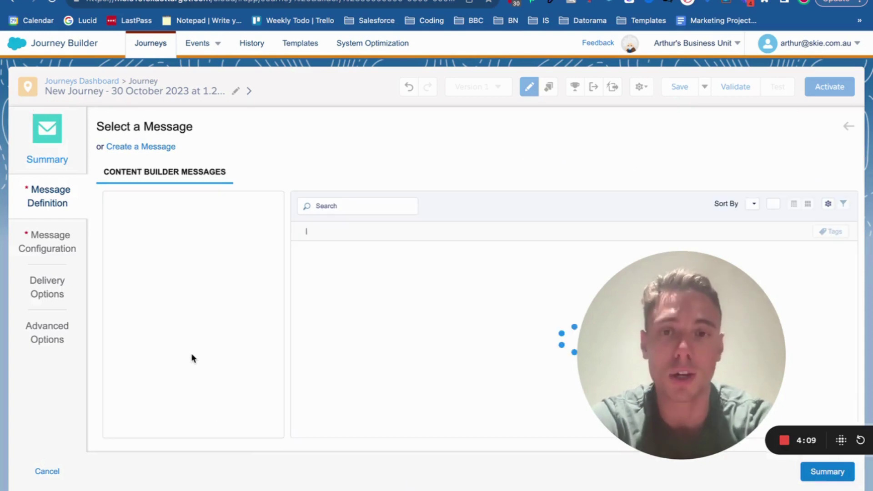
{"action": "scroll", "coordinate": [396, 369], "scroll_direction": "down", "scroll_amount": 3}
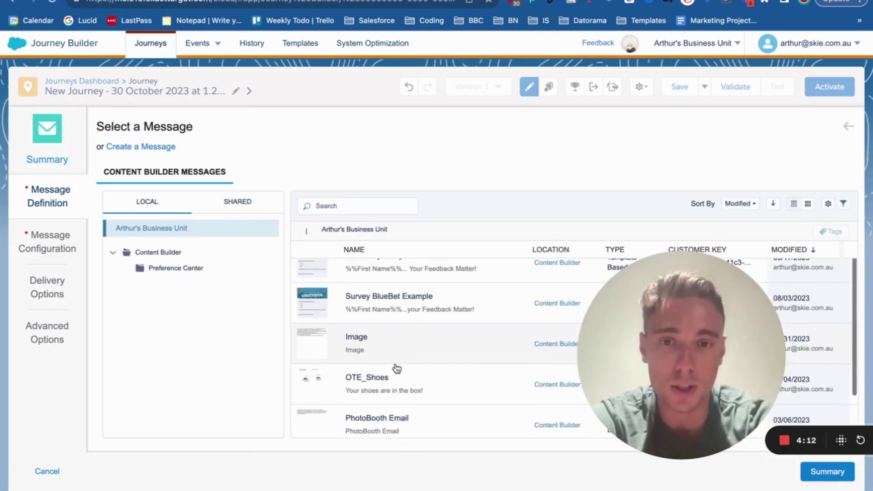
{"action": "left_click", "coordinate": [396, 356]}
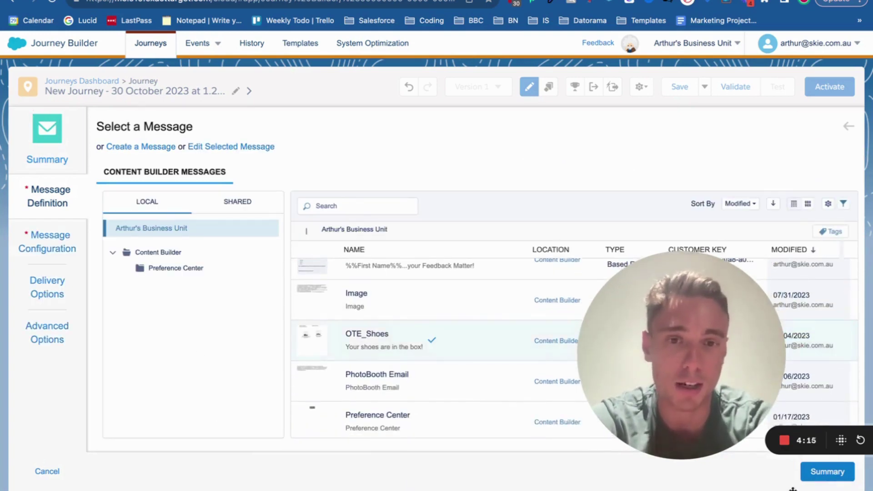
{"action": "left_click", "coordinate": [827, 471]}
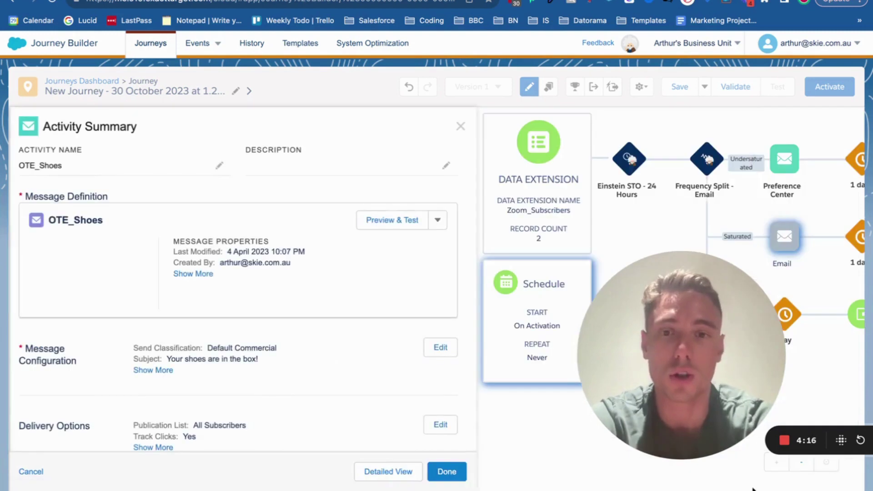
{"action": "left_click", "coordinate": [450, 475]}
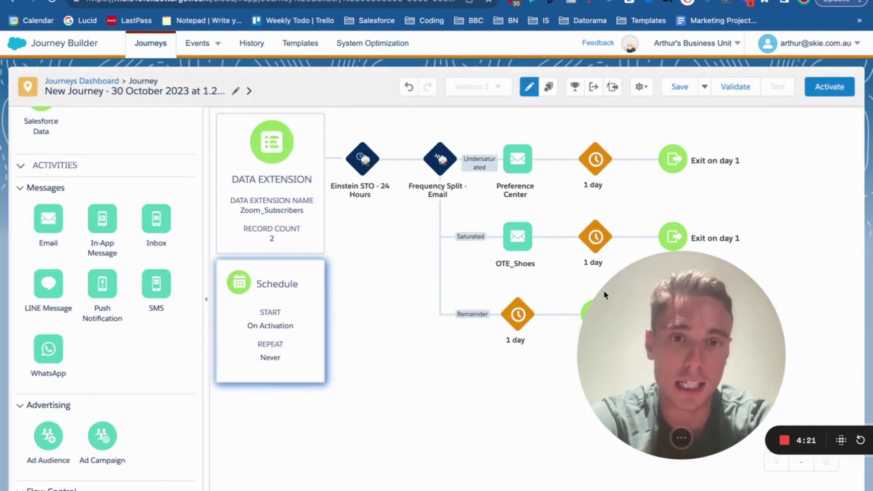
{"action": "left_click_drag", "start_coordinate": [364, 170], "coordinate": [482, 163]}
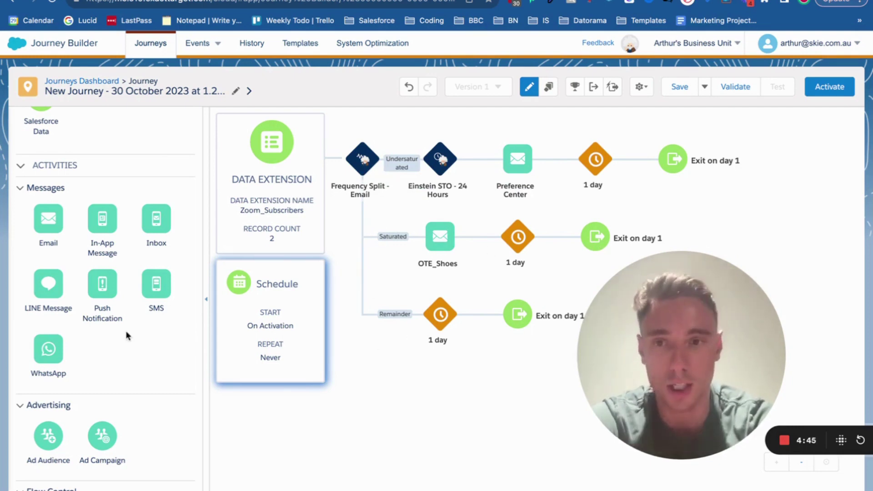
Drag Scoring Split from Flow Control onto the Saturated path before OTE_Shoes.
{"action": "scroll", "coordinate": [119, 325], "scroll_direction": "down", "scroll_amount": 7}
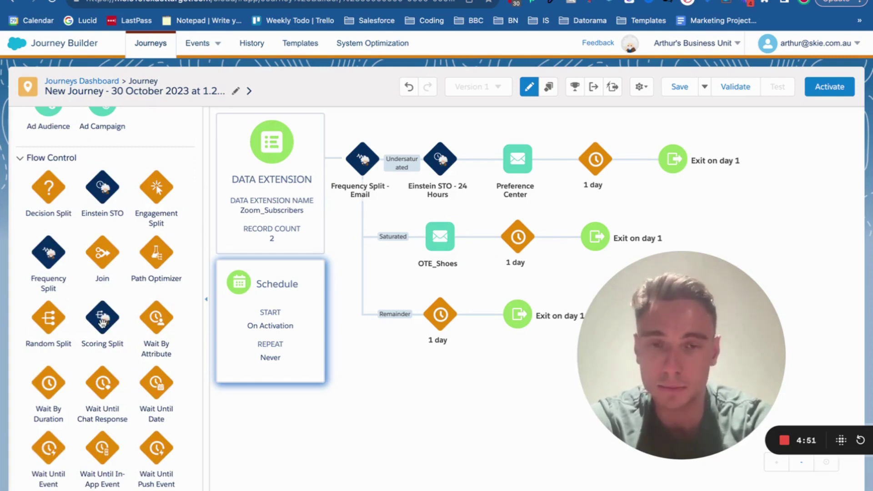
{"action": "left_click_drag", "start_coordinate": [103, 323], "coordinate": [409, 247]}
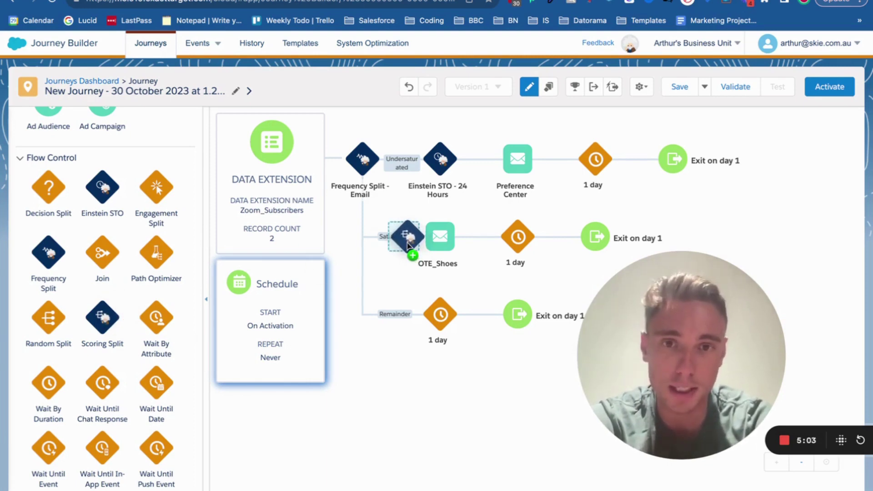
Drop the Scoring Split on the Saturated path and choose Email channel with the Persona option.
{"action": "left_click_drag", "start_coordinate": [408, 245], "coordinate": [409, 241]}
{"action": "left_click", "coordinate": [441, 238]}
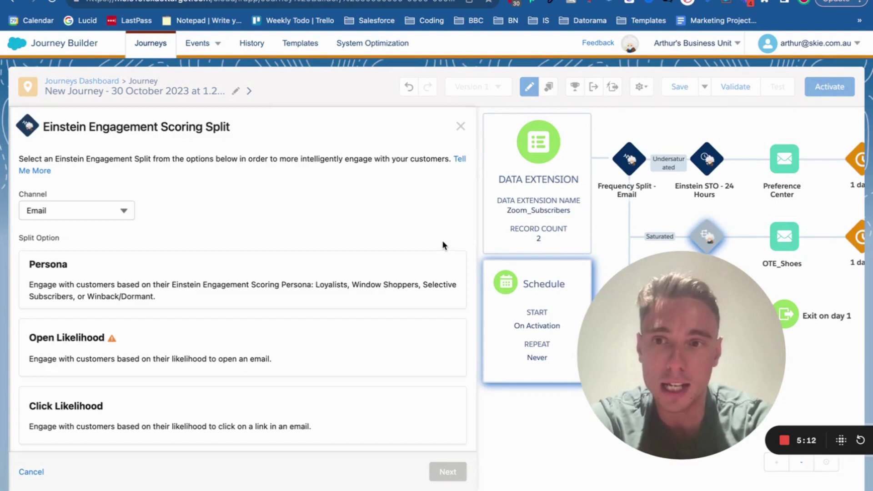
{"action": "left_click", "coordinate": [269, 364]}
{"action": "scroll", "coordinate": [269, 366], "scroll_direction": "down", "scroll_amount": 3}
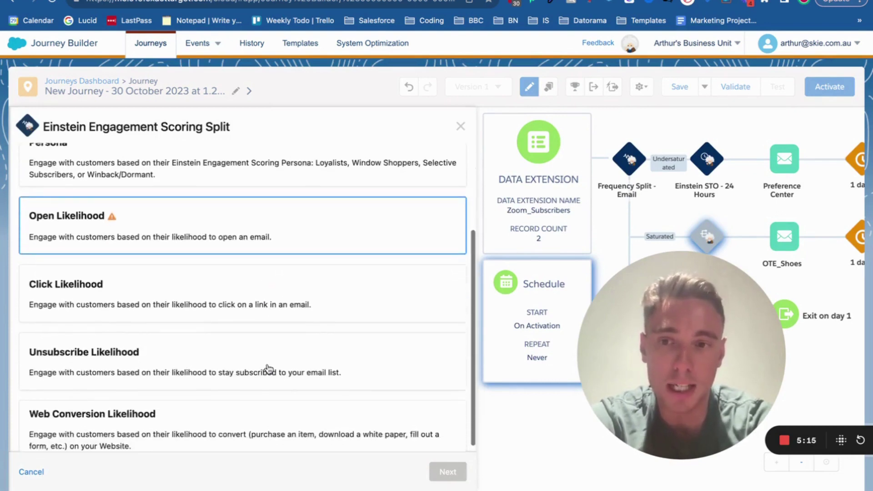
{"action": "scroll", "coordinate": [268, 369], "scroll_direction": "up", "scroll_amount": 3}
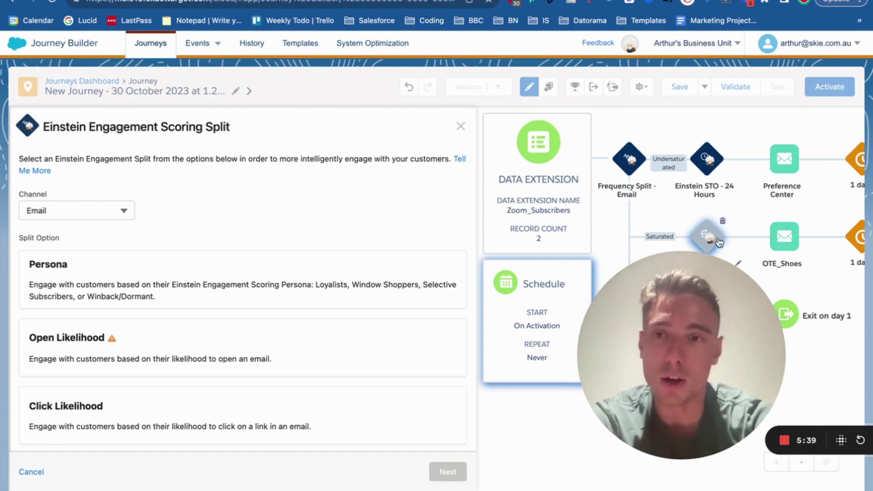
{"action": "scroll", "coordinate": [269, 283], "scroll_direction": "down", "scroll_amount": 3}
{"action": "scroll", "coordinate": [269, 286], "scroll_direction": "up", "scroll_amount": 2}
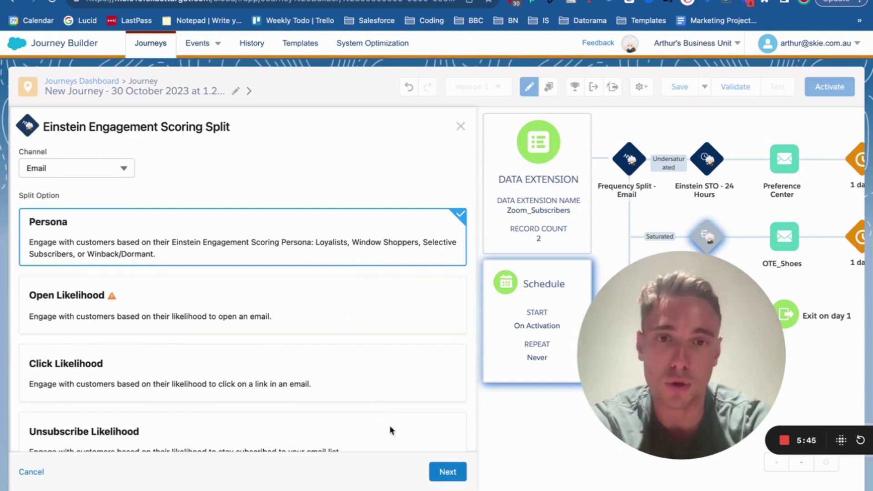
Add Loyalists and Winback/Dormant paths to the Email Persona Split alongside Remainder.
{"action": "left_click", "coordinate": [434, 470]}
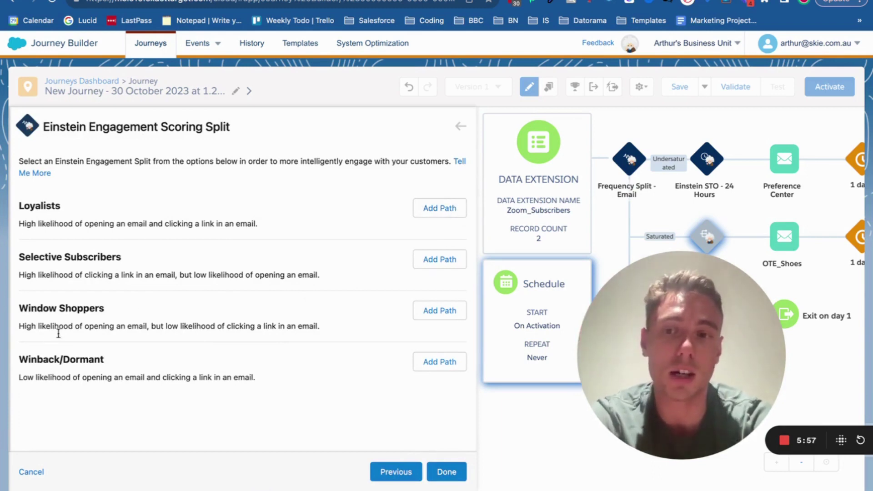
{"action": "left_click_drag", "start_coordinate": [29, 359], "coordinate": [115, 364]}
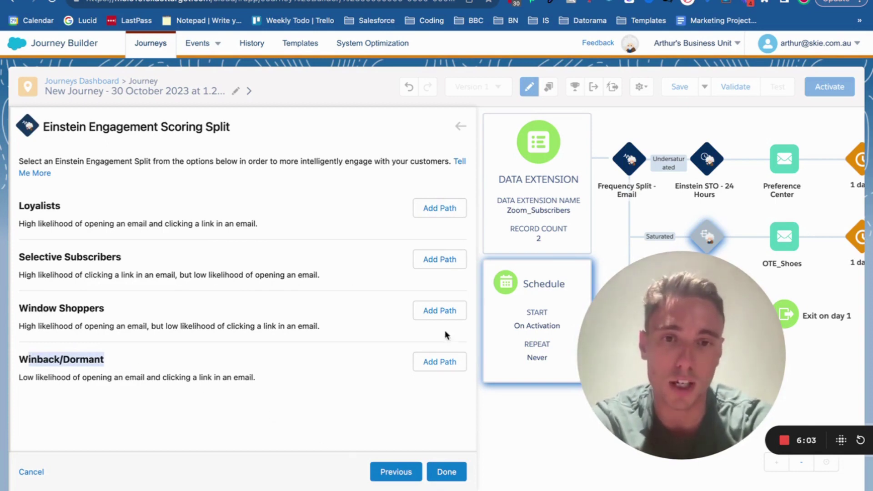
{"action": "left_click", "coordinate": [440, 208]}
{"action": "left_click", "coordinate": [435, 360]}
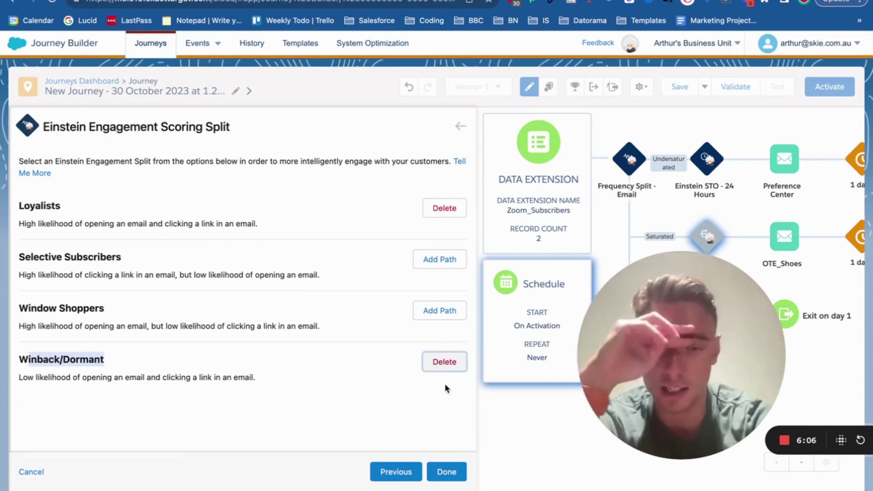
{"action": "left_click", "coordinate": [446, 472]}
{"action": "left_click_drag", "start_coordinate": [606, 351], "coordinate": [282, 346]}
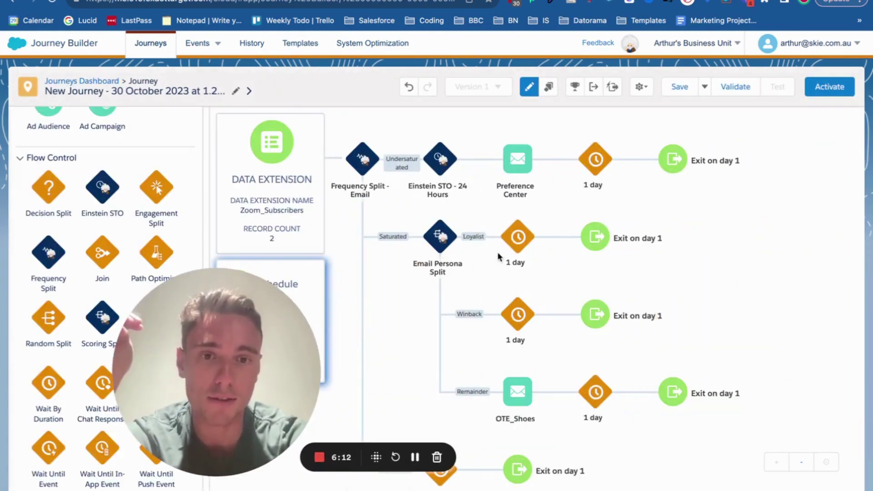
Place an SMS activity on the Loyalist path and an Email activity on the Winback path.
{"action": "scroll", "coordinate": [58, 242], "scroll_direction": "up", "scroll_amount": 10}
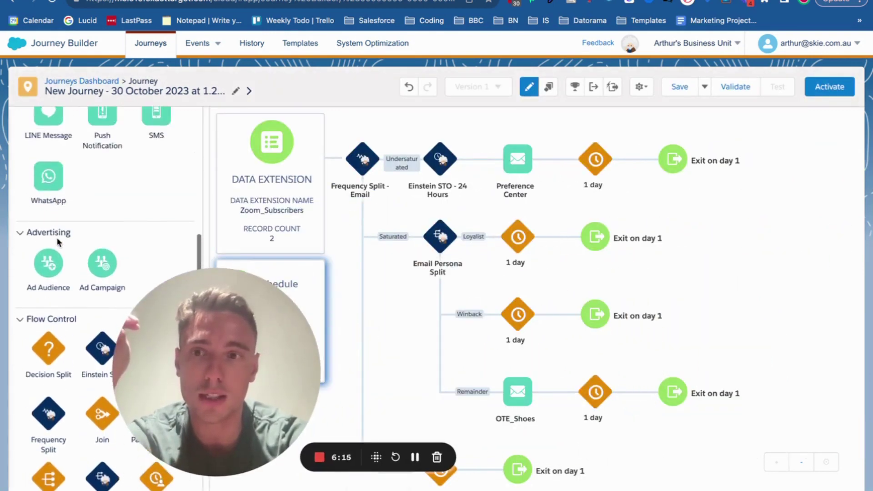
{"action": "left_click_drag", "start_coordinate": [48, 246], "coordinate": [459, 239]}
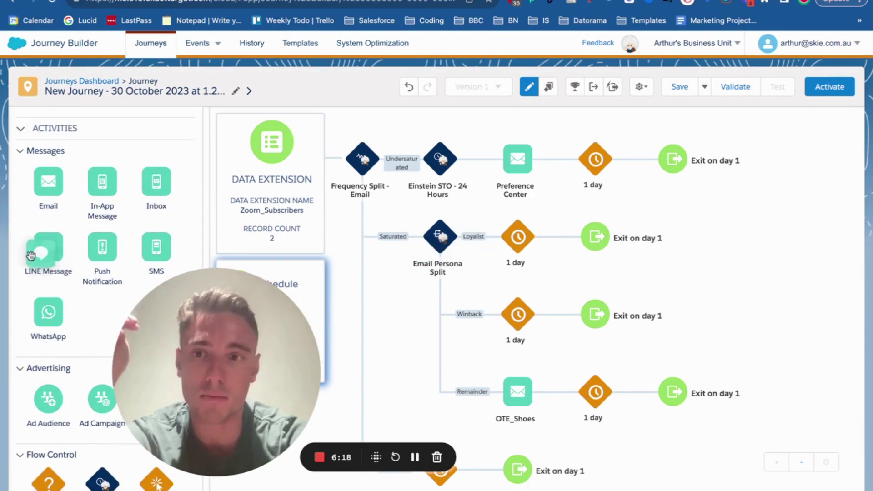
{"action": "left_click_drag", "start_coordinate": [48, 246], "coordinate": [485, 240]}
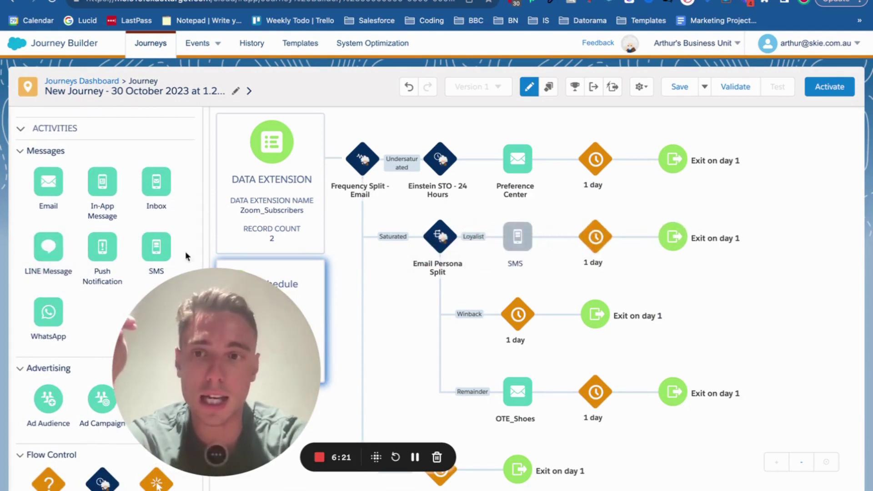
{"action": "left_click_drag", "start_coordinate": [42, 181], "coordinate": [469, 329]}
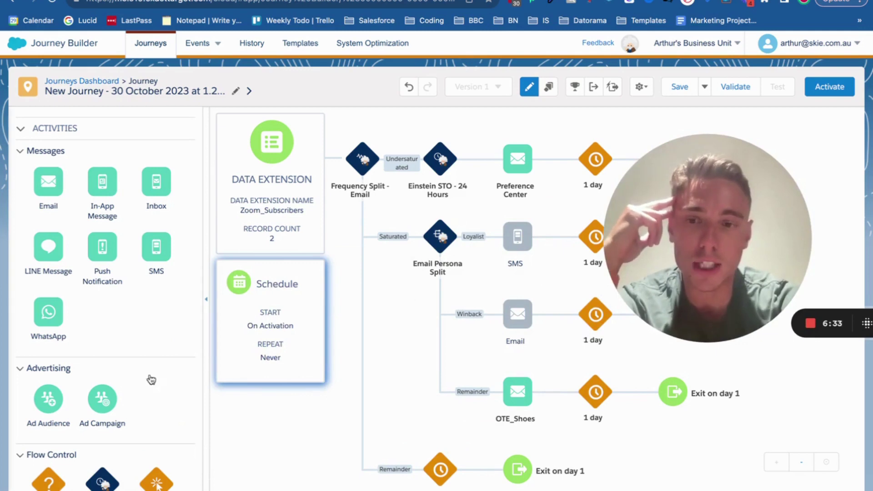
{"action": "scroll", "coordinate": [151, 379], "scroll_direction": "down", "scroll_amount": 3}
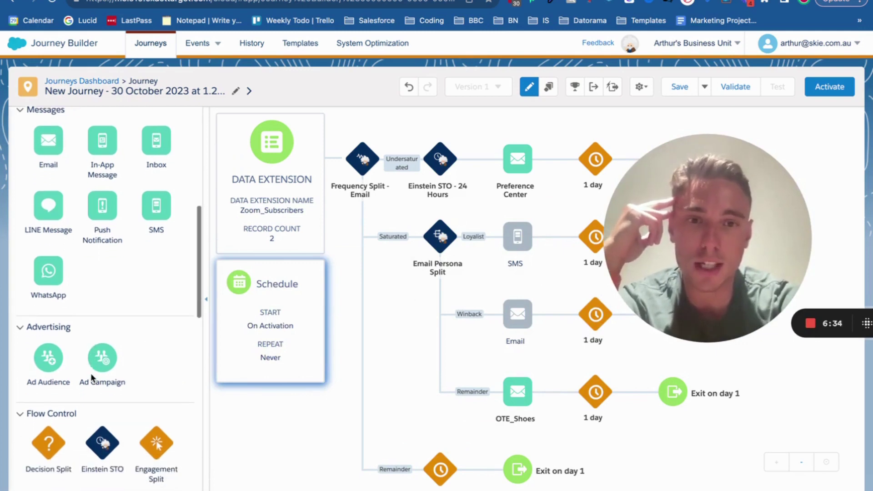
Open the Email Persona Split and compare the Open, Click and Unsubscribe Likelihood options.
{"action": "left_click", "coordinate": [437, 247]}
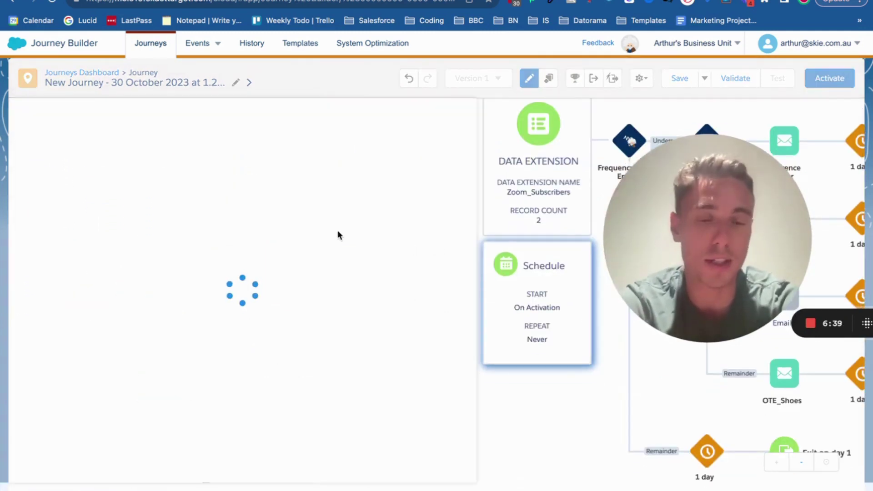
{"action": "scroll", "coordinate": [248, 315], "scroll_direction": "down", "scroll_amount": 2}
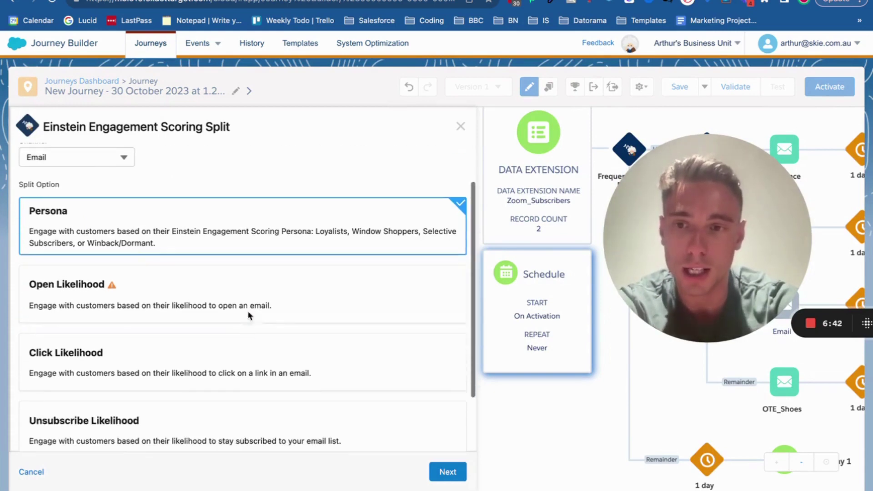
{"action": "left_click", "coordinate": [252, 294]}
{"action": "scroll", "coordinate": [256, 325], "scroll_direction": "down", "scroll_amount": 1}
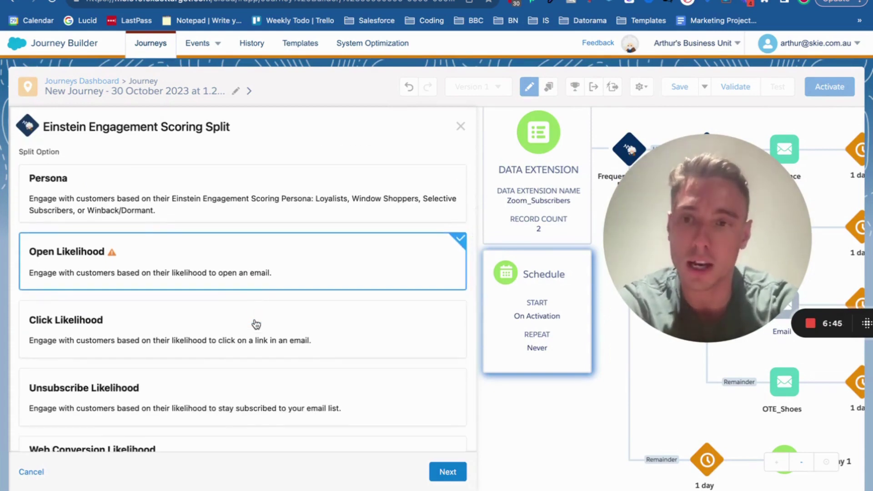
{"action": "scroll", "coordinate": [256, 323], "scroll_direction": "down", "scroll_amount": 1}
{"action": "left_click", "coordinate": [256, 324]}
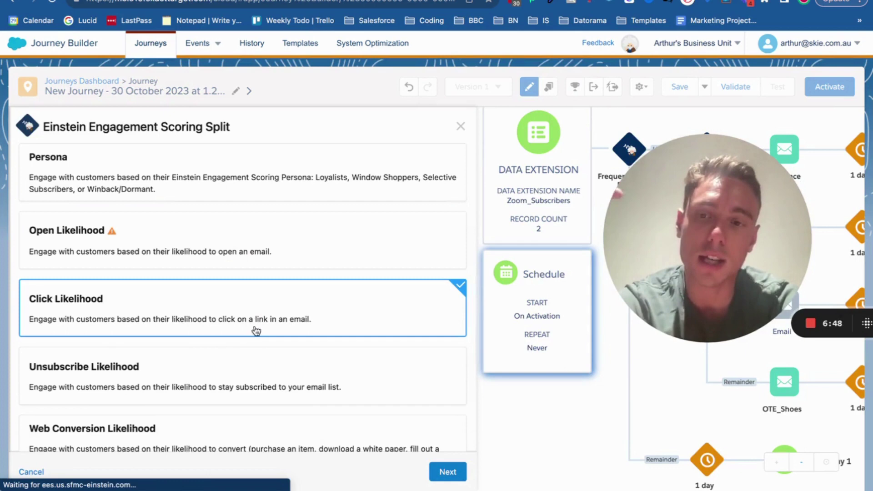
{"action": "scroll", "coordinate": [247, 353], "scroll_direction": "down", "scroll_amount": 1}
{"action": "left_click", "coordinate": [248, 353]}
Settle on Open Likelihood as the split option and continue to the likelihood paths.
{"action": "scroll", "coordinate": [248, 352], "scroll_direction": "up", "scroll_amount": 1}
{"action": "scroll", "coordinate": [248, 318], "scroll_direction": "down", "scroll_amount": 1}
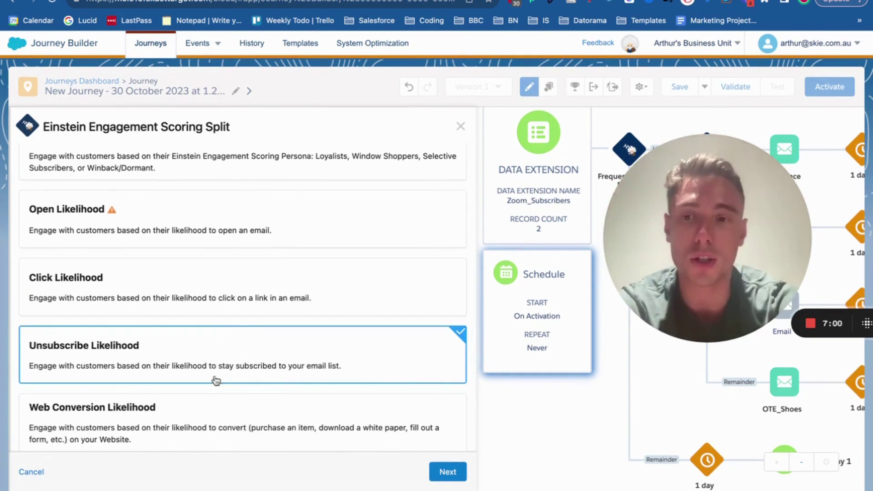
{"action": "left_click", "coordinate": [207, 404]}
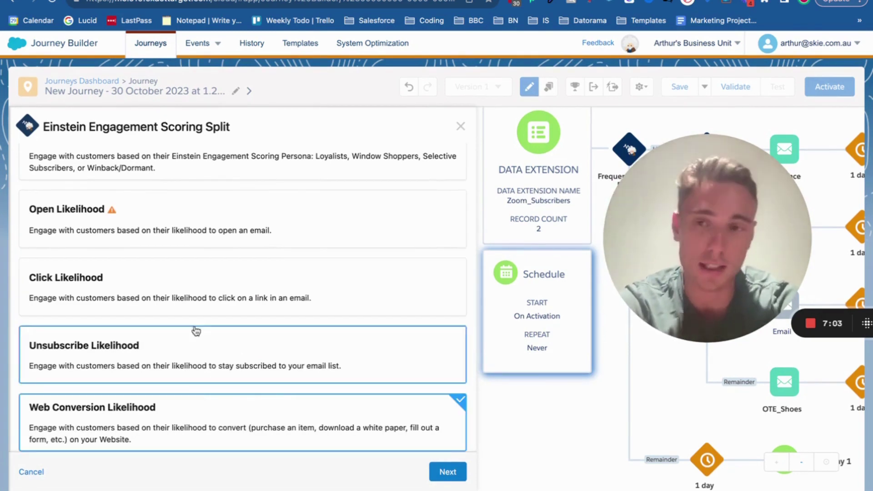
{"action": "left_click", "coordinate": [189, 244]}
{"action": "left_click", "coordinate": [448, 469]}
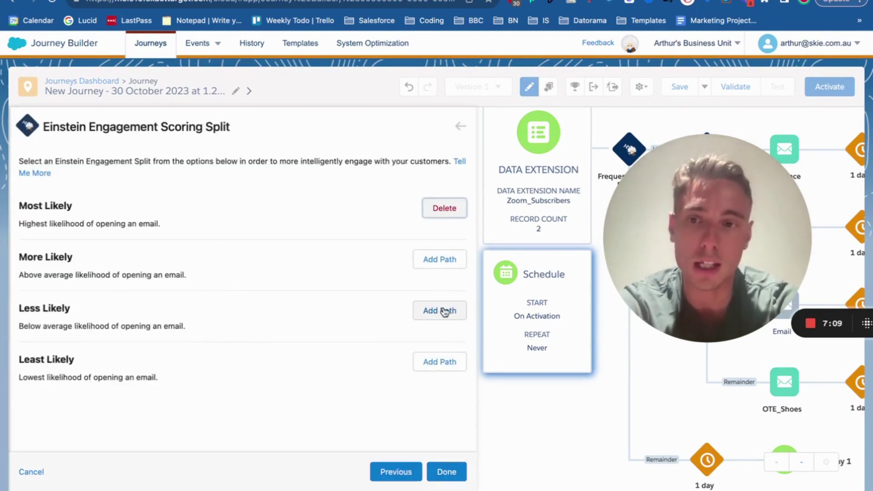
Add a Least Likely path to the Email Open Split routing to Email, then close the split settings.
{"action": "left_click", "coordinate": [441, 361]}
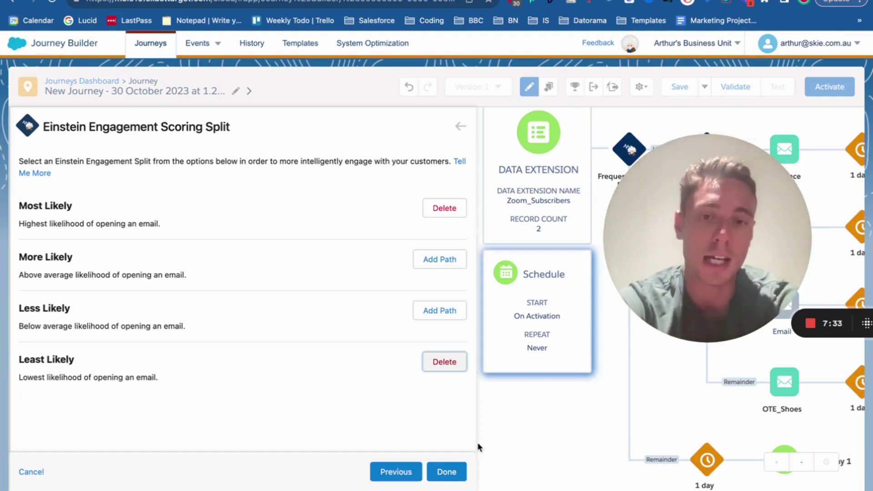
{"action": "left_click", "coordinate": [446, 471]}
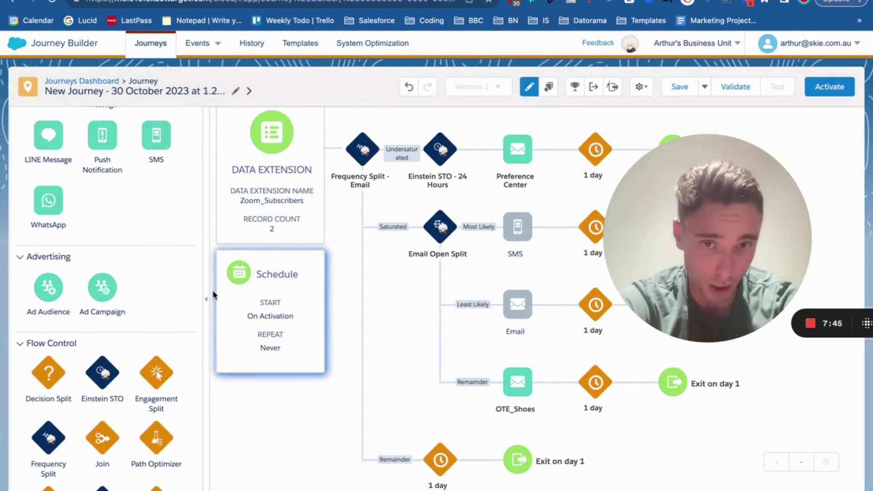
{"action": "scroll", "coordinate": [96, 329], "scroll_direction": "down", "scroll_amount": 3}
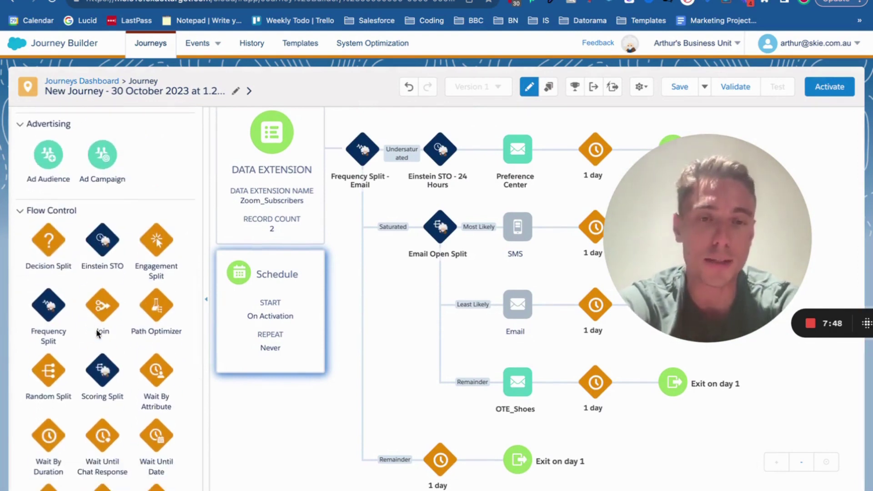
{"action": "left_click_drag", "start_coordinate": [645, 241], "coordinate": [702, 206]}
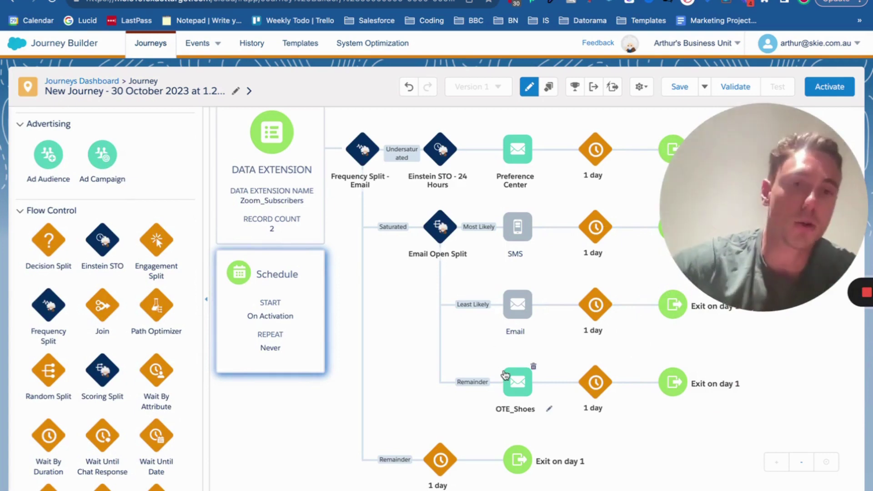
{"action": "scroll", "coordinate": [505, 373], "scroll_direction": "up", "scroll_amount": 1}
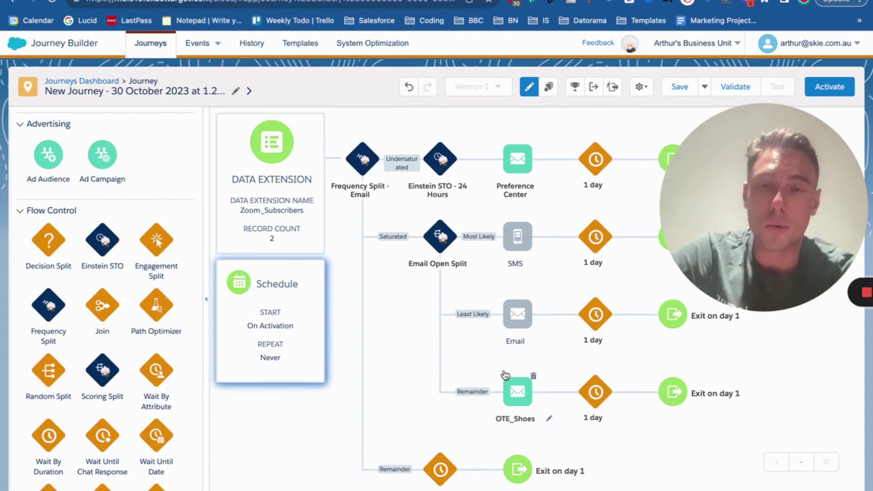
{"action": "left_click_drag", "start_coordinate": [722, 187], "coordinate": [271, 293]}
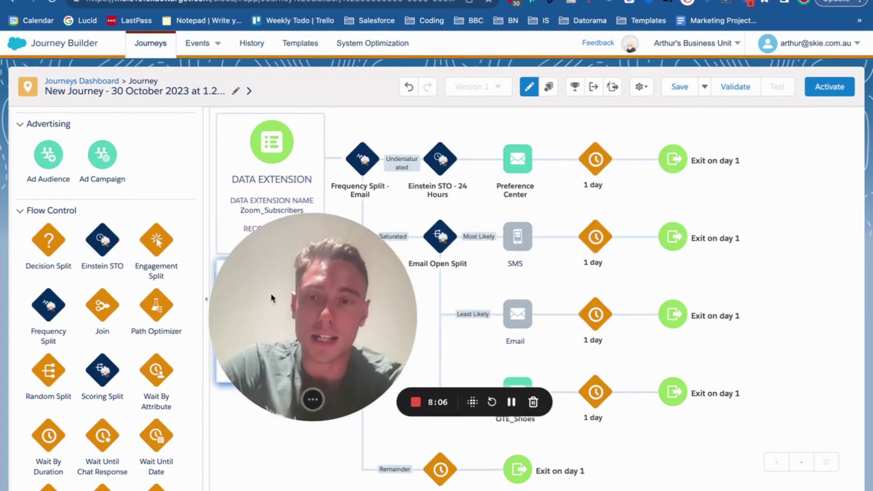
{"action": "scroll", "coordinate": [144, 322], "scroll_direction": "down", "scroll_amount": 6}
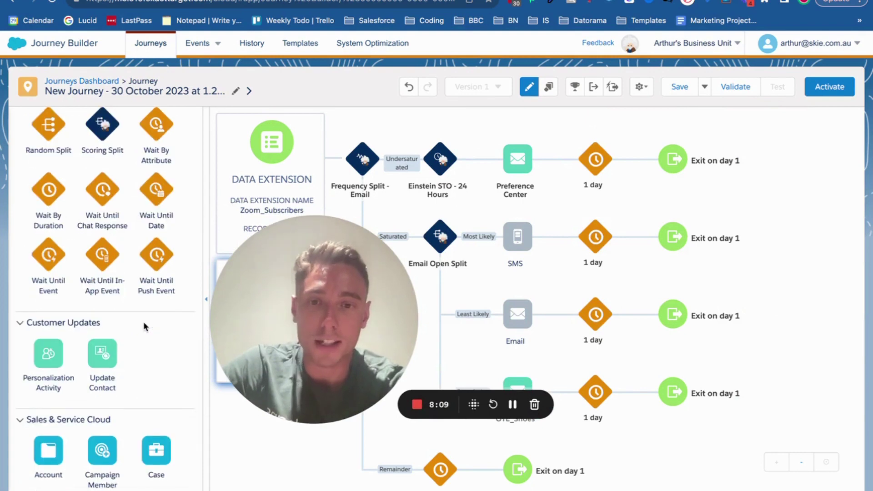
{"action": "scroll", "coordinate": [143, 321], "scroll_direction": "up", "scroll_amount": 9}
{"action": "scroll", "coordinate": [144, 323], "scroll_direction": "up", "scroll_amount": 6}
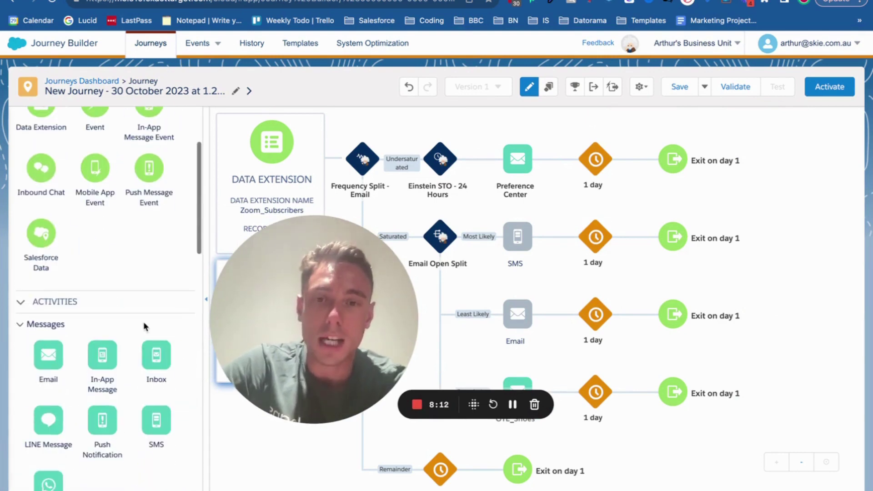